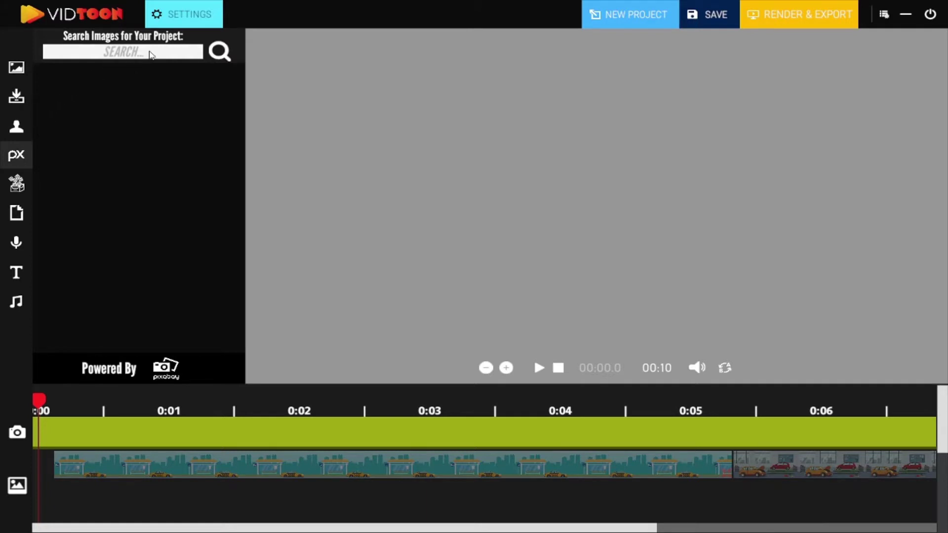
# Search Pixabay images for 'auto repair sign', then trim the query to 'auto repair'.
pyautogui.click(150, 54)
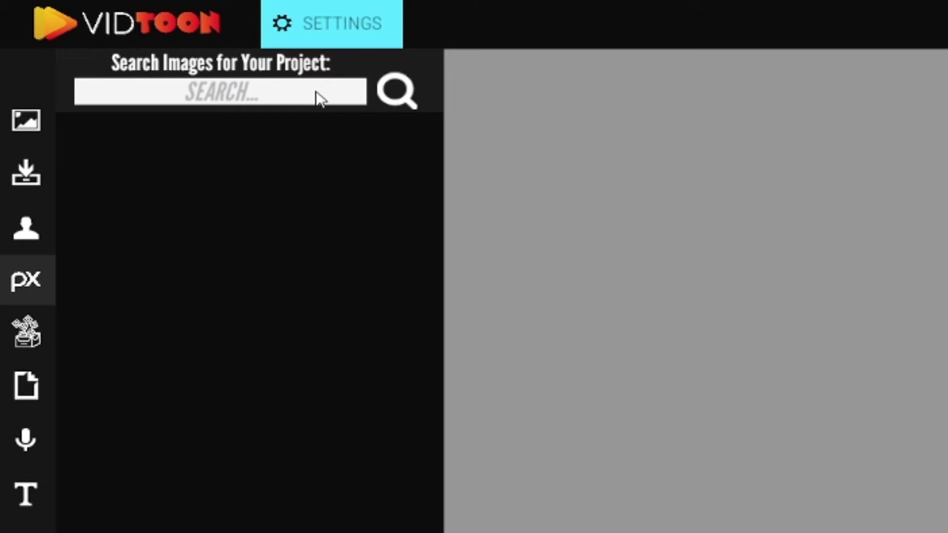
pyautogui.write('auto repair sign')
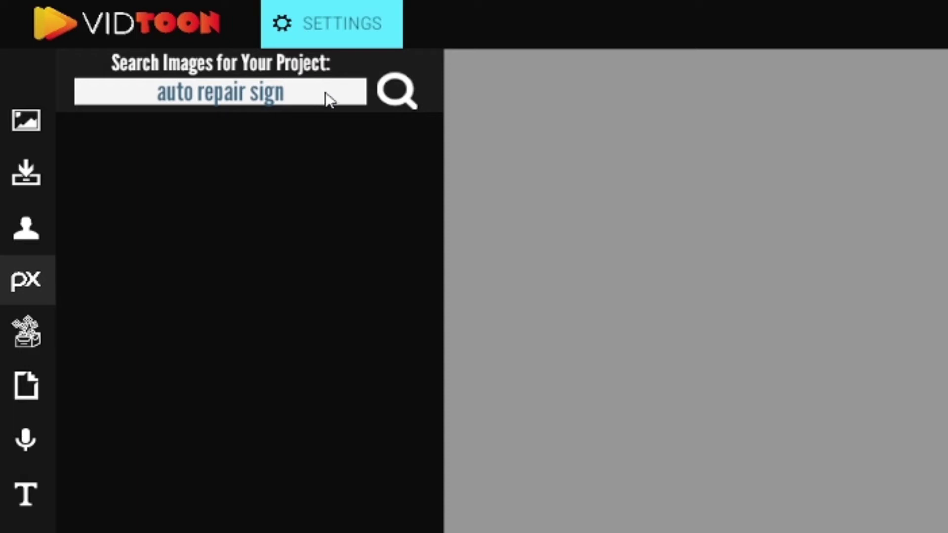
pyautogui.press('Return')
pyautogui.click(299, 96)
pyautogui.press('BackSpace')
pyautogui.press('BackSpace')
pyautogui.press('BackSpace')
pyautogui.press('BackSpace')
pyautogui.press('BackSpace')
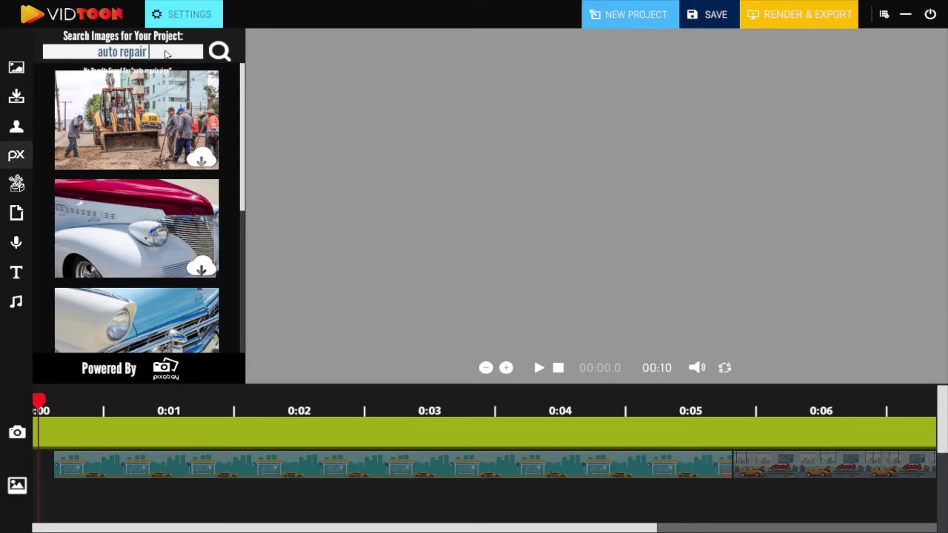
# Rerun the 'auto repair' image search and download the orange engine photo.
pyautogui.click(216, 51)
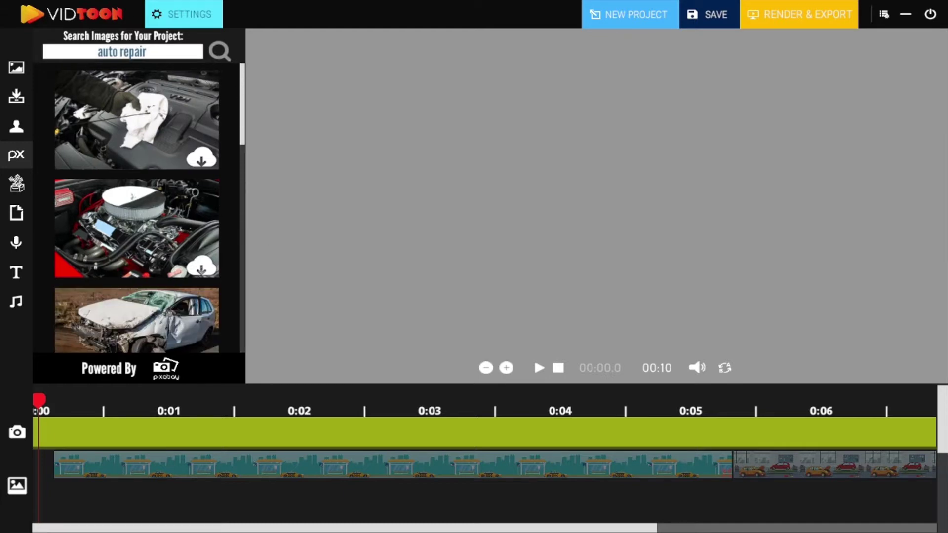
pyautogui.moveTo(241, 73); pyautogui.dragTo(256, 189)
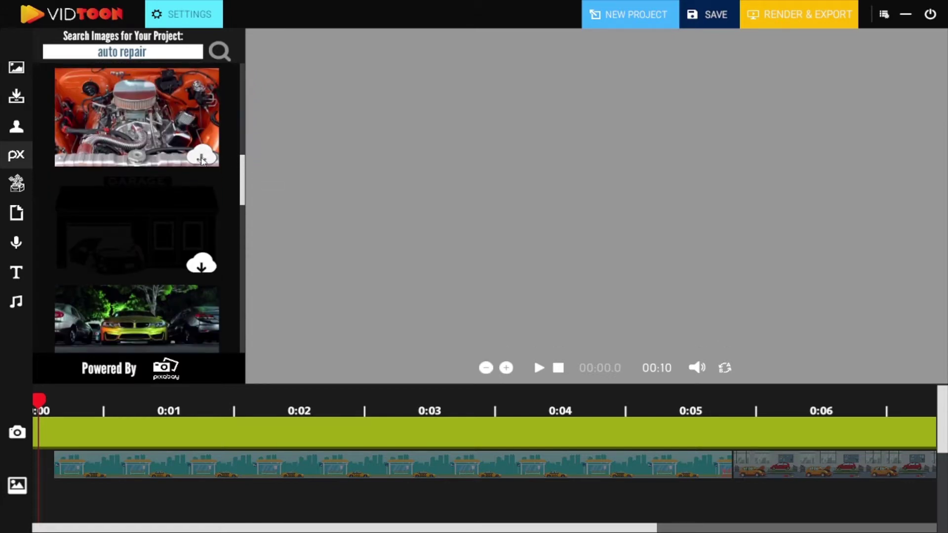
pyautogui.click(202, 159)
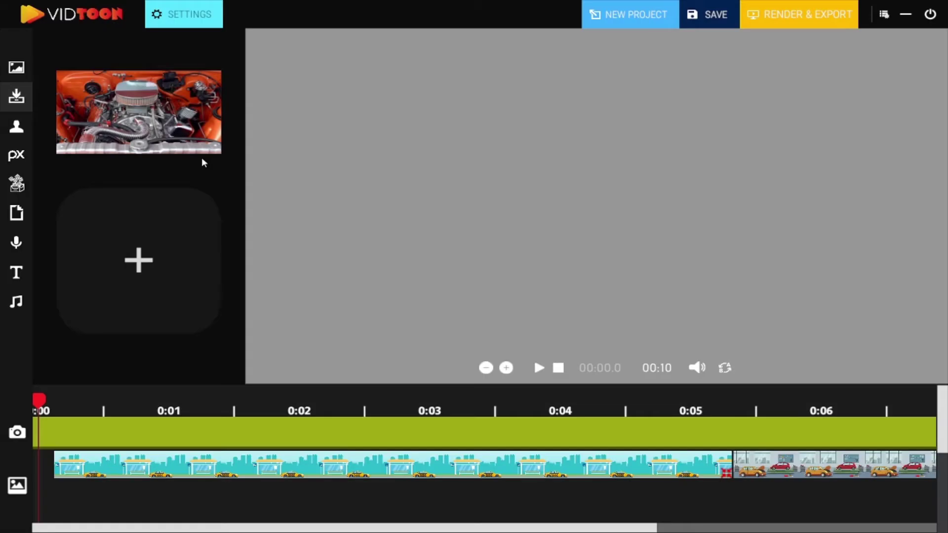
# Put the engine photo on the timeline, move it to the top-right corner and shrink it.
pyautogui.moveTo(142, 115); pyautogui.dragTo(801, 492)
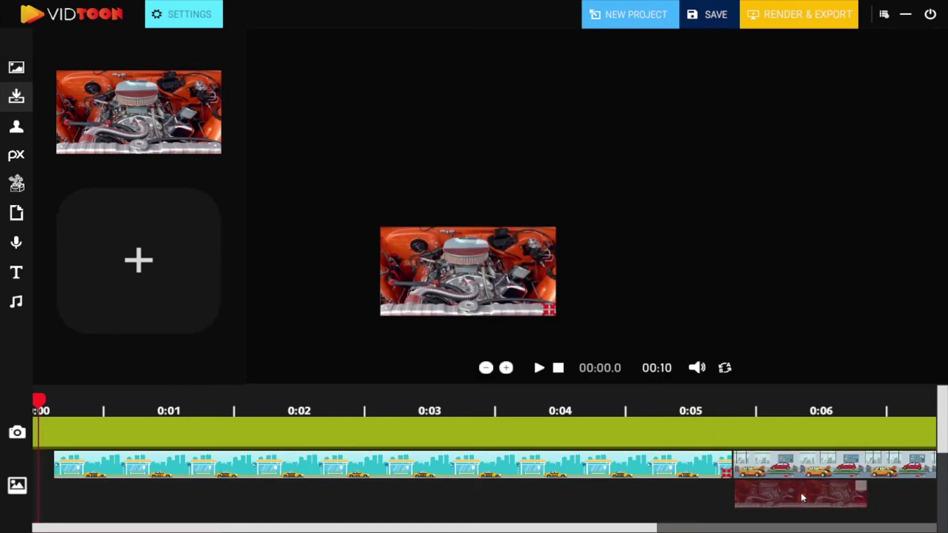
pyautogui.moveTo(480, 293); pyautogui.dragTo(816, 105)
pyautogui.moveTo(882, 124); pyautogui.dragTo(829, 100)
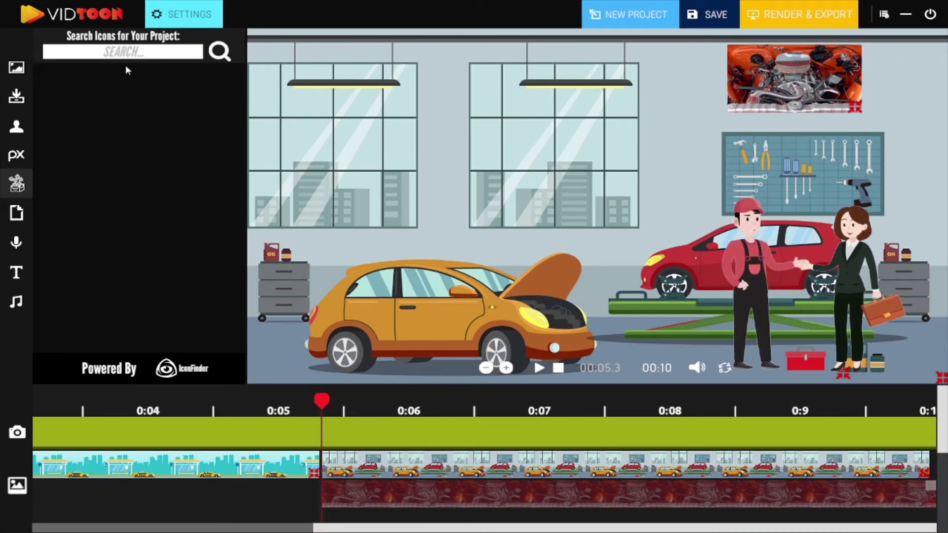
# Search Iconfinder for 'auto repair', load more results, and download the wrench-and-car icon.
pyautogui.click(138, 55)
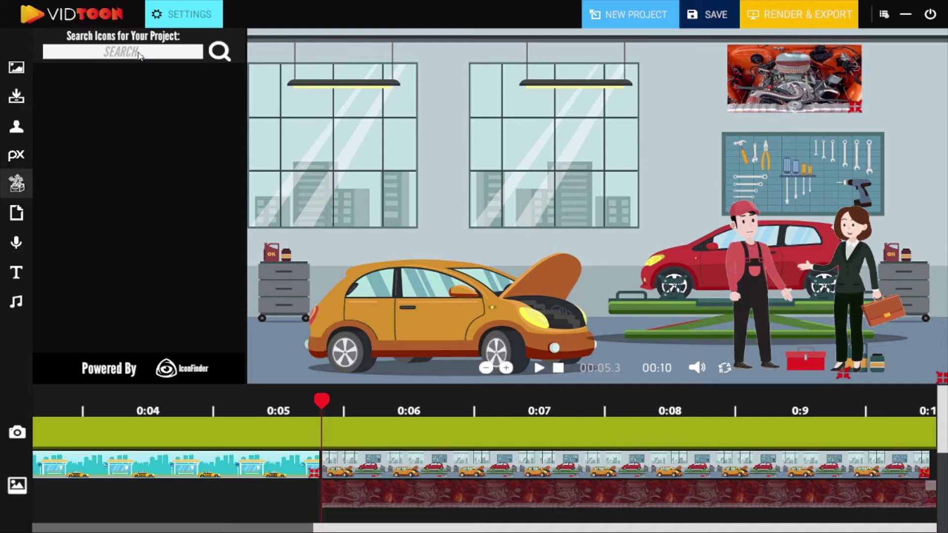
pyautogui.write('uto repair')
pyautogui.click(220, 50)
pyautogui.moveTo(242, 73); pyautogui.dragTo(255, 302)
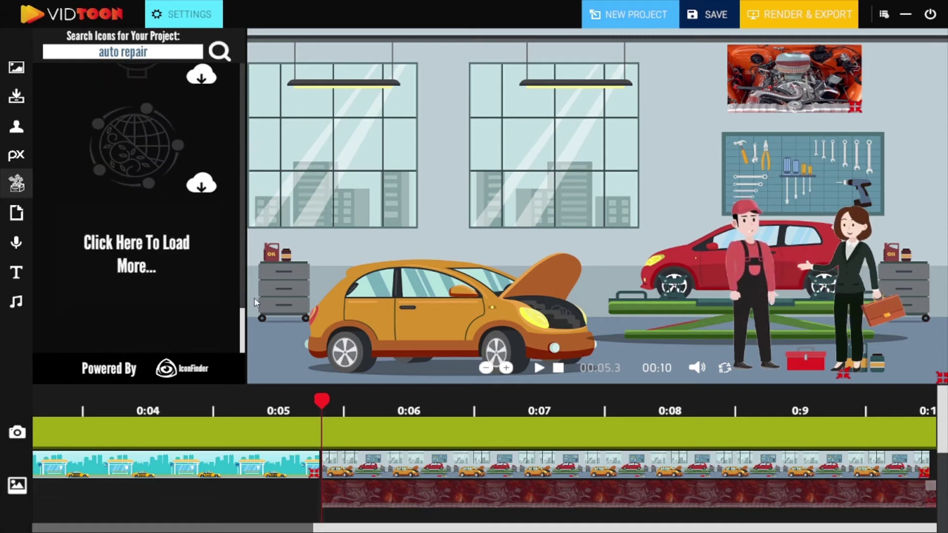
pyautogui.click(170, 245)
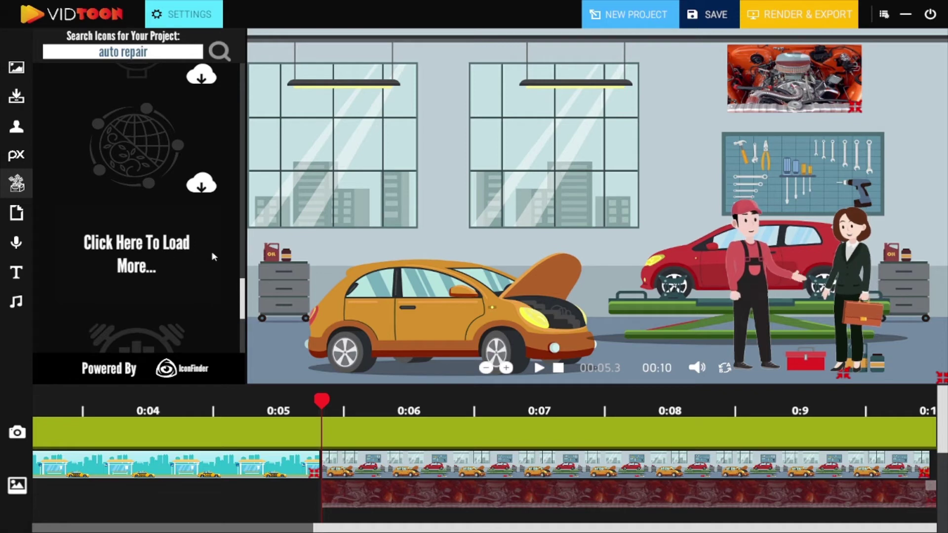
pyautogui.moveTo(243, 253); pyautogui.dragTo(243, 284)
pyautogui.click(202, 161)
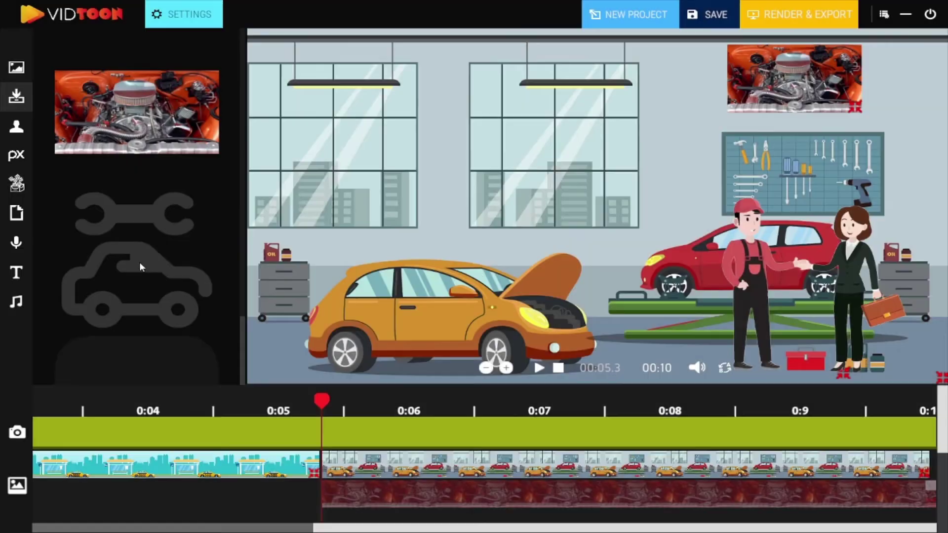
# Add the wrench-and-car icon, extend its clip to the timeline's end, and place it above the car.
pyautogui.moveTo(142, 264); pyautogui.dragTo(357, 472)
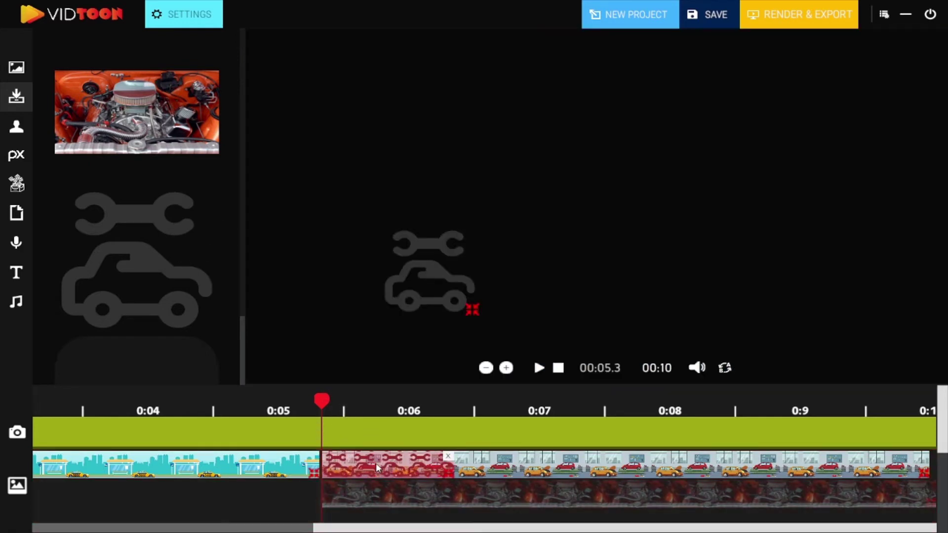
pyautogui.moveTo(320, 402); pyautogui.dragTo(329, 405)
pyautogui.moveTo(428, 469); pyautogui.dragTo(932, 475)
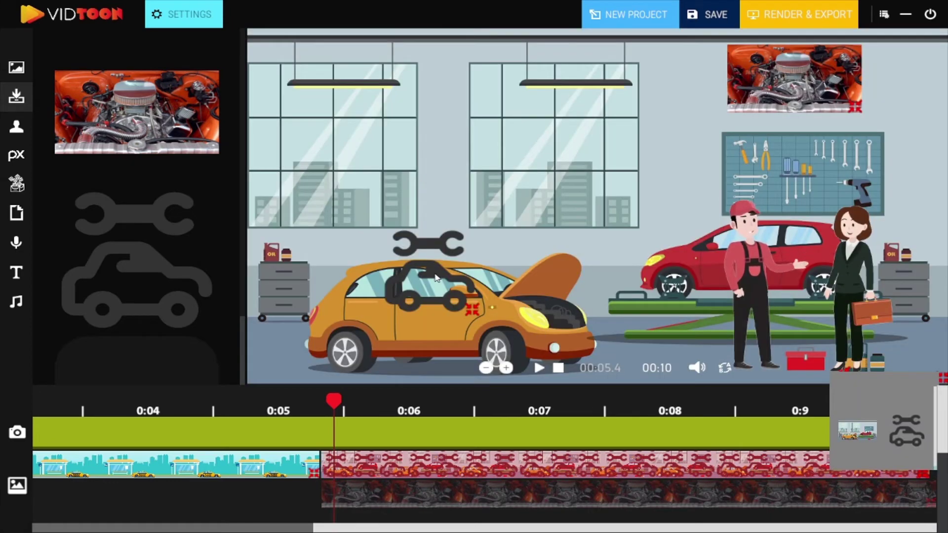
pyautogui.moveTo(436, 278); pyautogui.dragTo(446, 188)
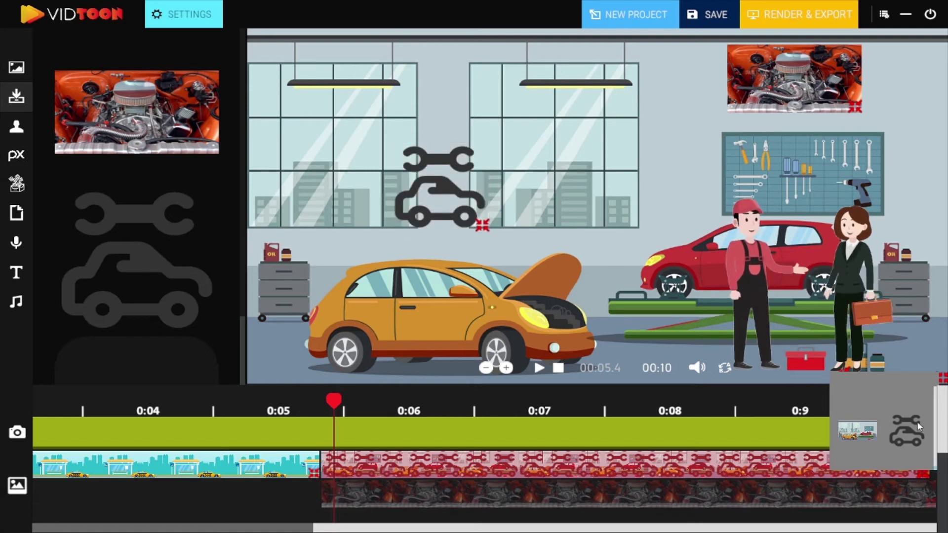
pyautogui.click(207, 16)
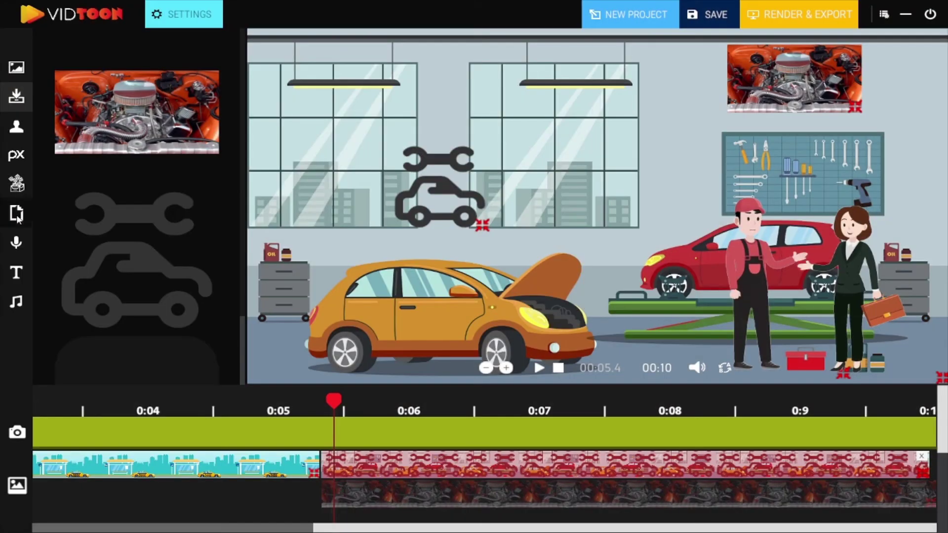
# Search Giphy for 'wow', load more results, and download the surprised kid GIF.
pyautogui.click(18, 215)
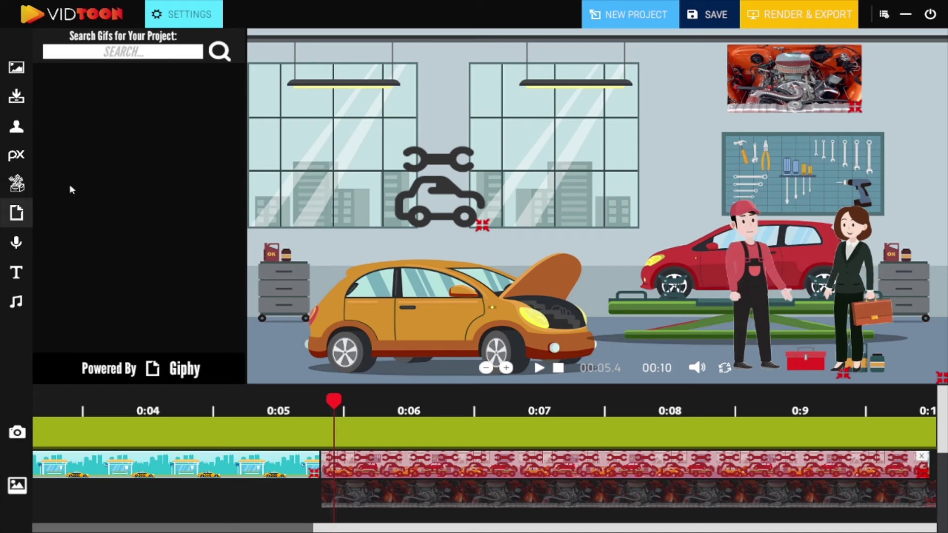
pyautogui.click(164, 56)
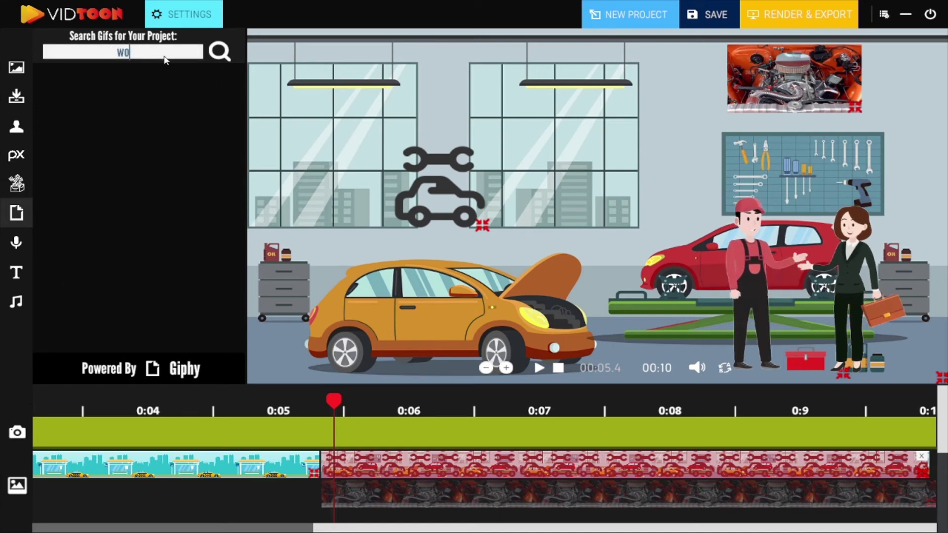
pyautogui.click(221, 50)
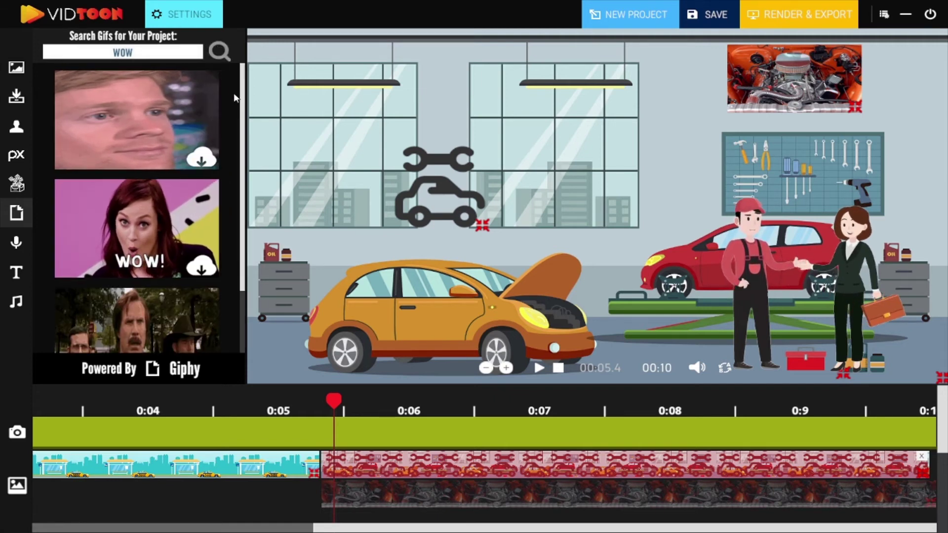
pyautogui.scroll(-1, 243, 99)
pyautogui.moveTo(243, 99); pyautogui.dragTo(249, 299)
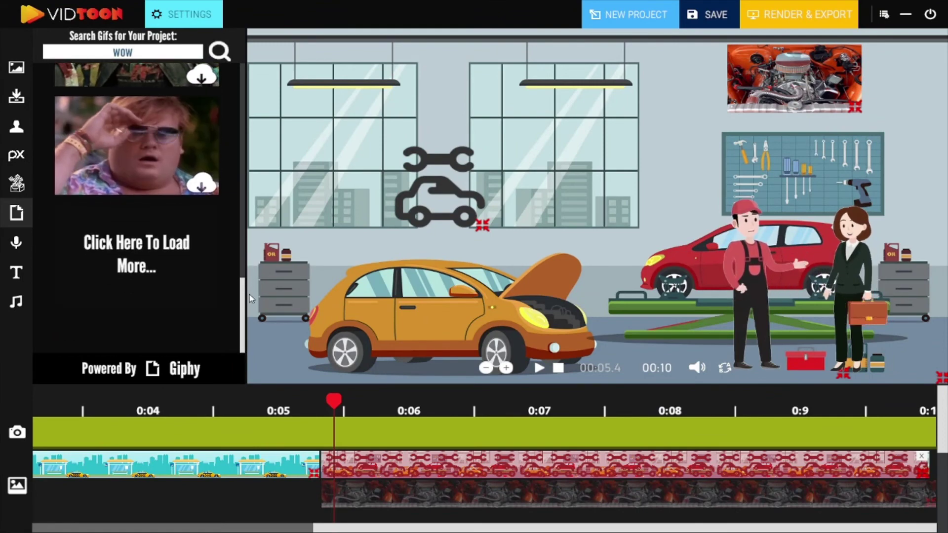
pyautogui.click(139, 245)
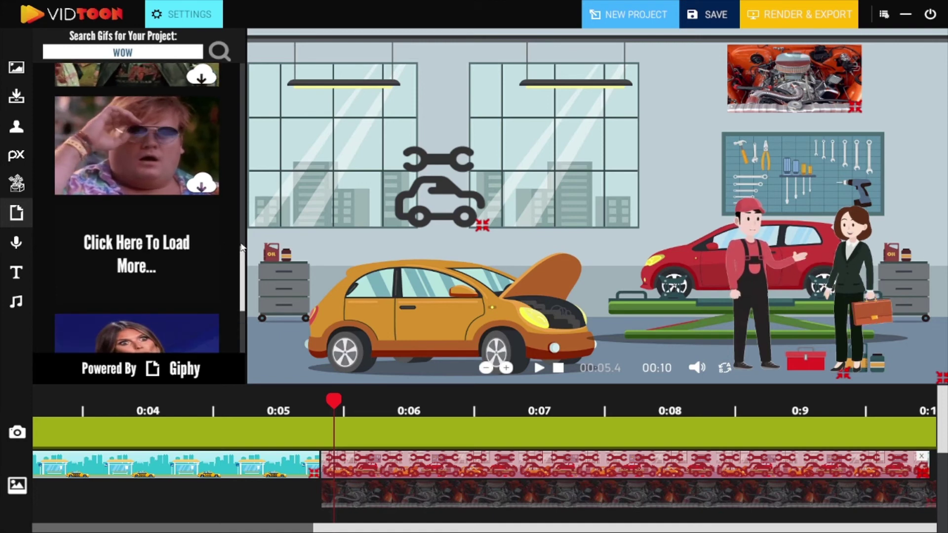
pyautogui.moveTo(241, 250); pyautogui.dragTo(242, 304)
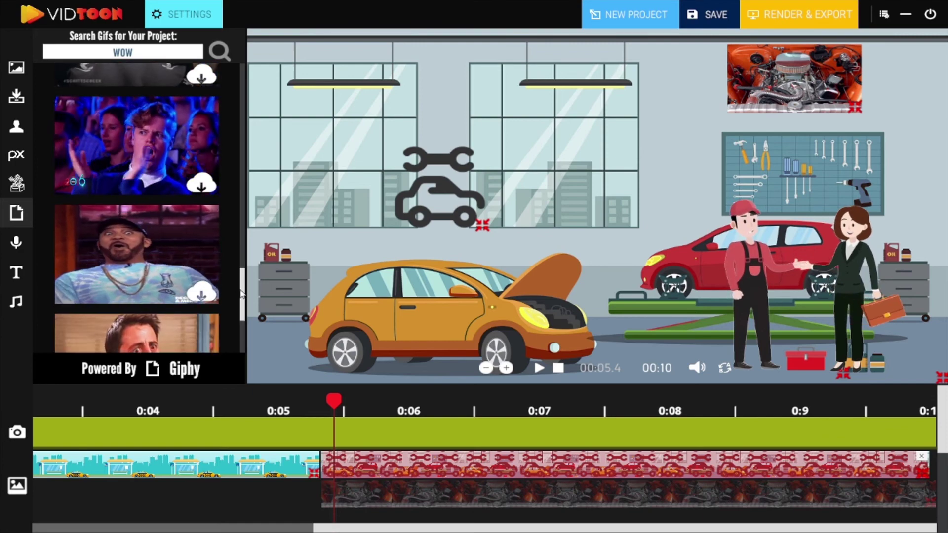
pyautogui.scroll(-5, 213, 256)
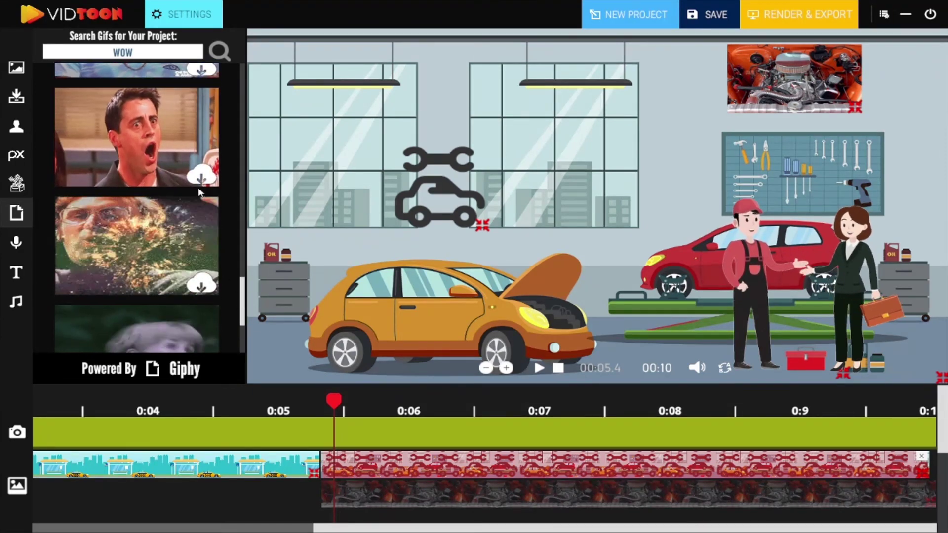
pyautogui.scroll(-2, 201, 179)
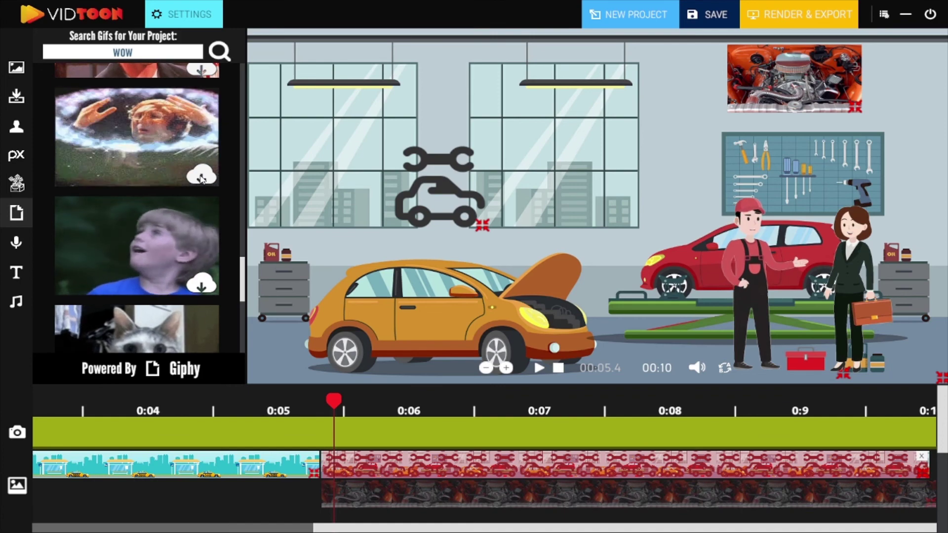
pyautogui.click(202, 285)
# Put the kid GIF on the track, move it to the top-left corner and enlarge it slightly.
pyautogui.moveTo(195, 179); pyautogui.dragTo(417, 497)
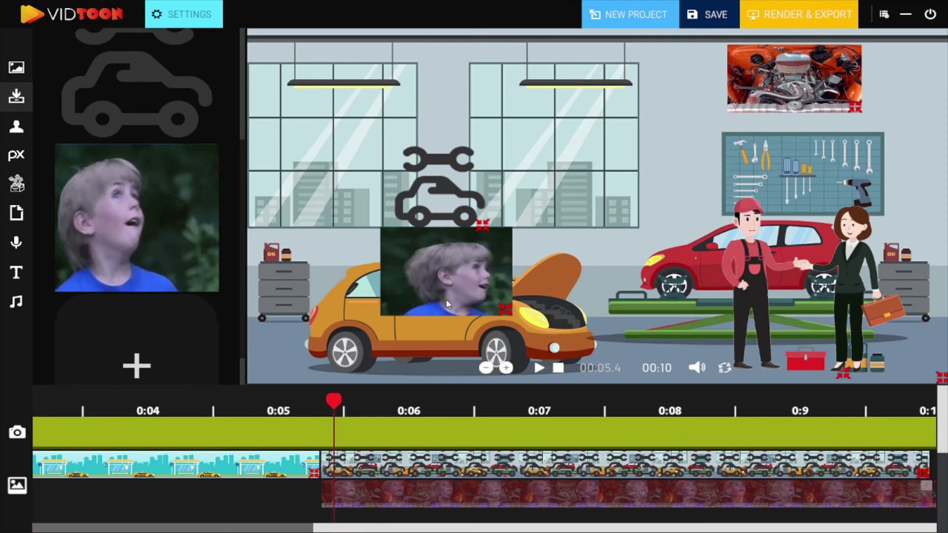
pyautogui.moveTo(441, 286); pyautogui.dragTo(301, 87)
pyautogui.moveTo(369, 111); pyautogui.dragTo(410, 137)
# Enable Move A To B for the kid GIF, adjust its arrange order, and play the scene.
pyautogui.click(188, 16)
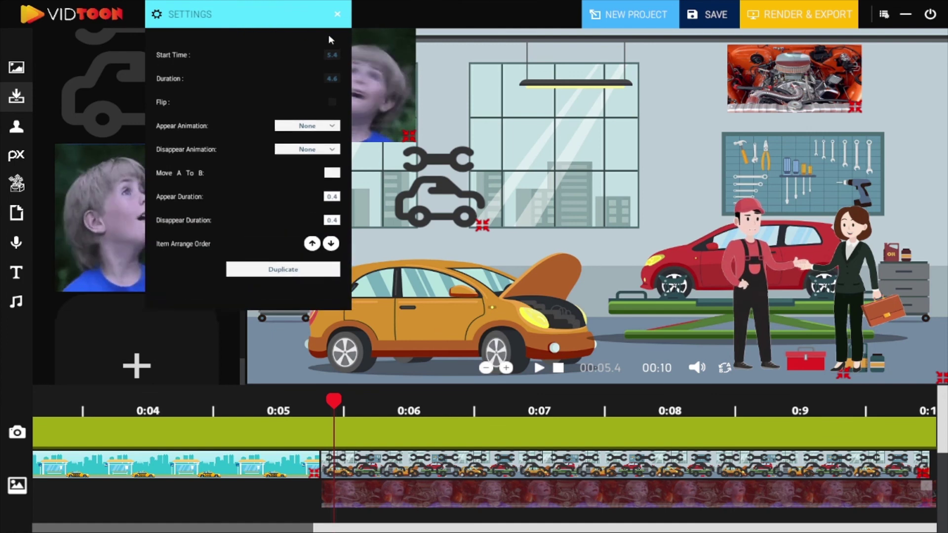
pyautogui.click(333, 196)
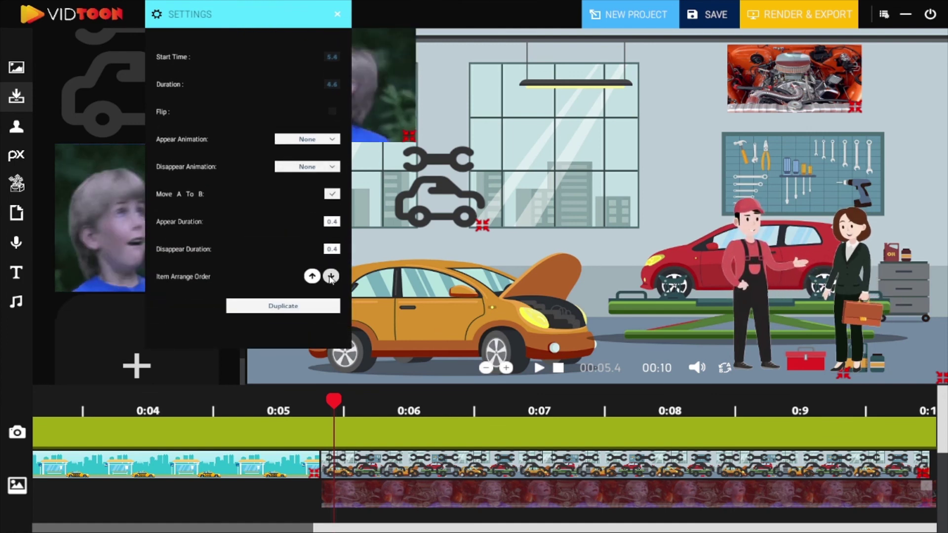
pyautogui.click(312, 277)
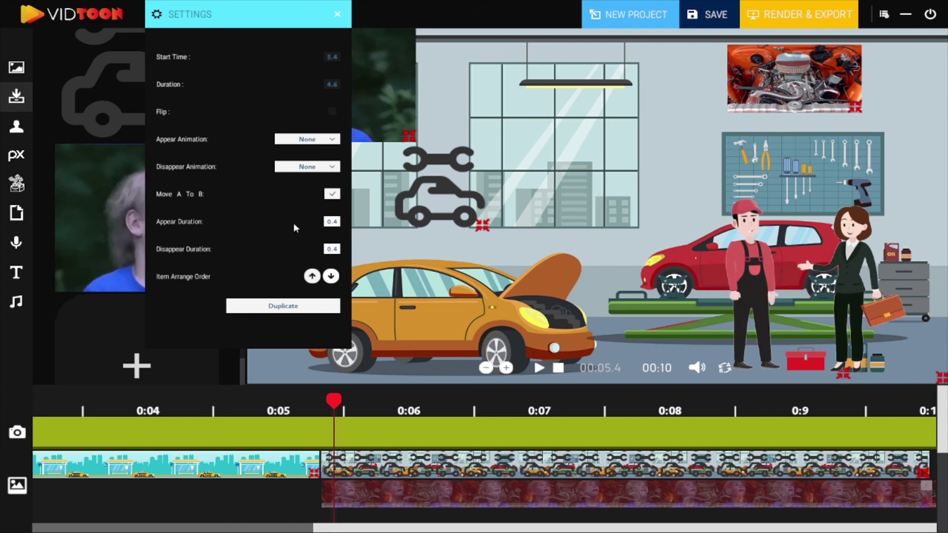
pyautogui.click(337, 14)
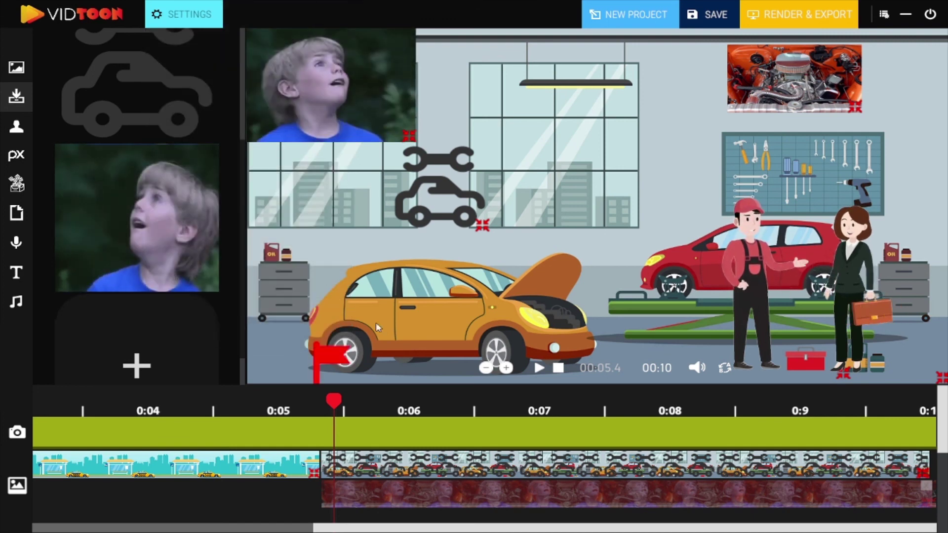
pyautogui.click(539, 368)
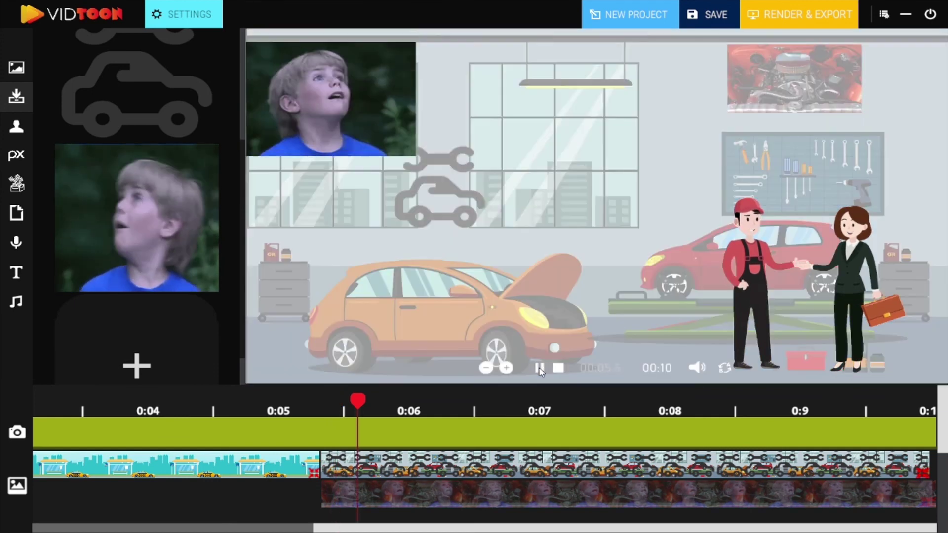